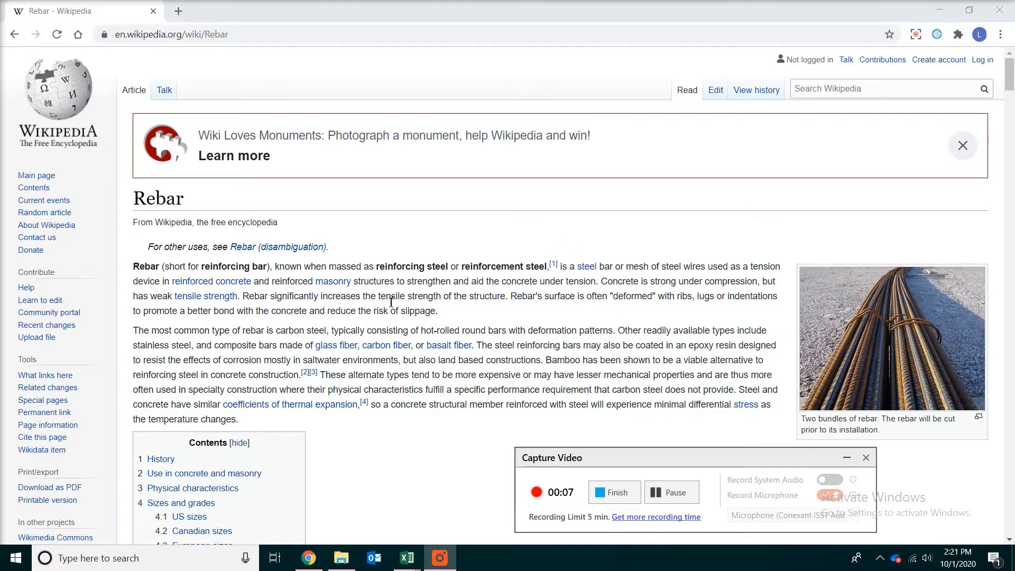
Scroll the Wikipedia Rebar article down to the U.S. rebar size chart (#2 to #18)
click(672, 492)
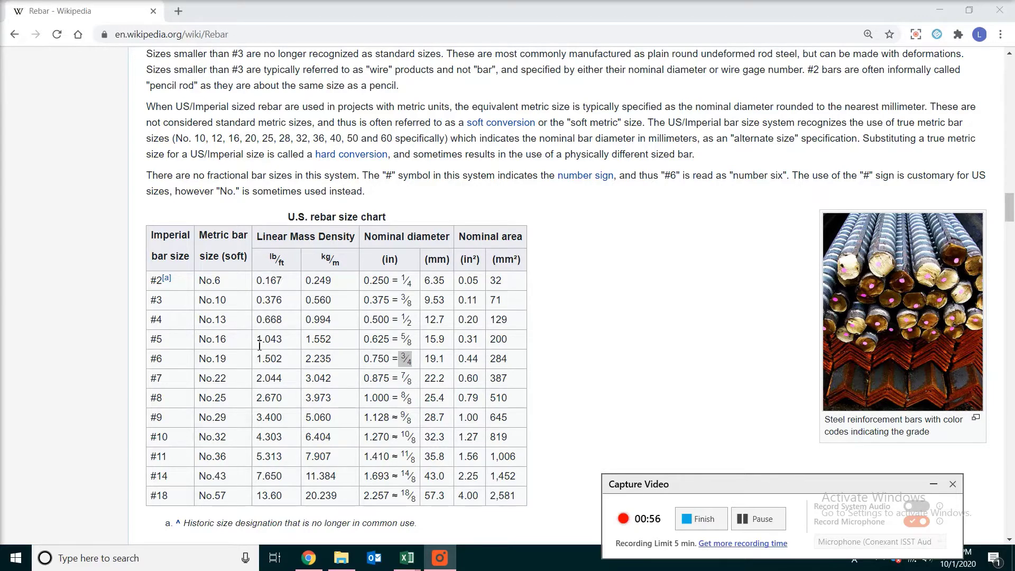
Highlight the #5 bar's 1.043 lb/ft weight in the chart, then deselect it
drag(259, 344, 288, 351)
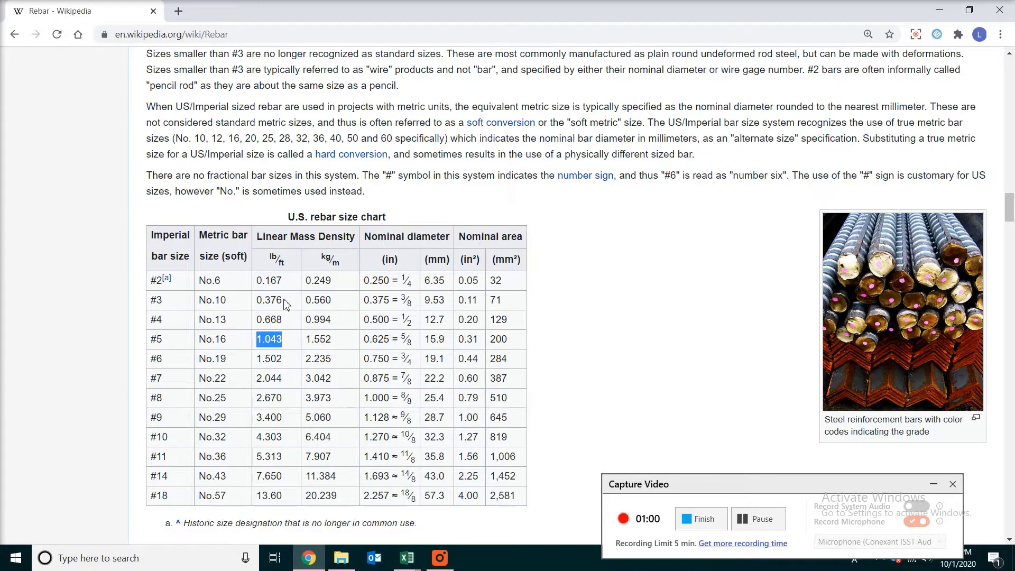
click(284, 344)
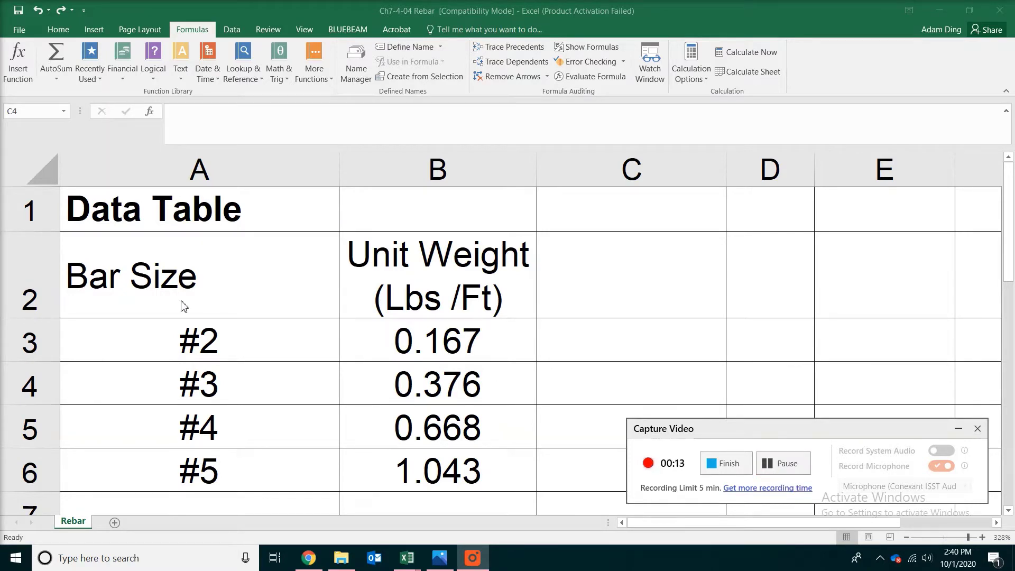
Define the name RebarWeight for A2:B6 and confirm it appears in the Name Box list
drag(154, 268, 460, 465)
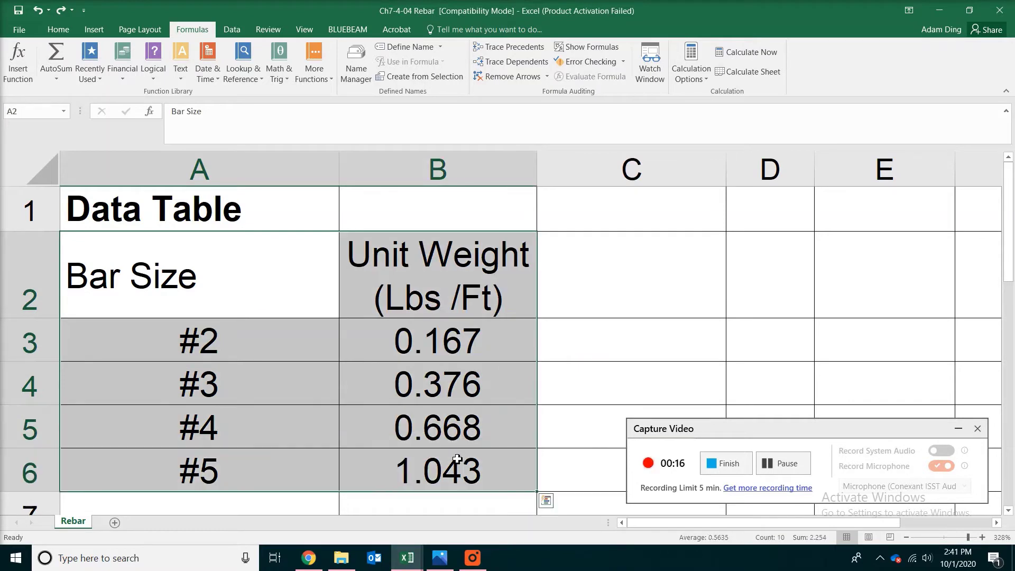
right_click(305, 356)
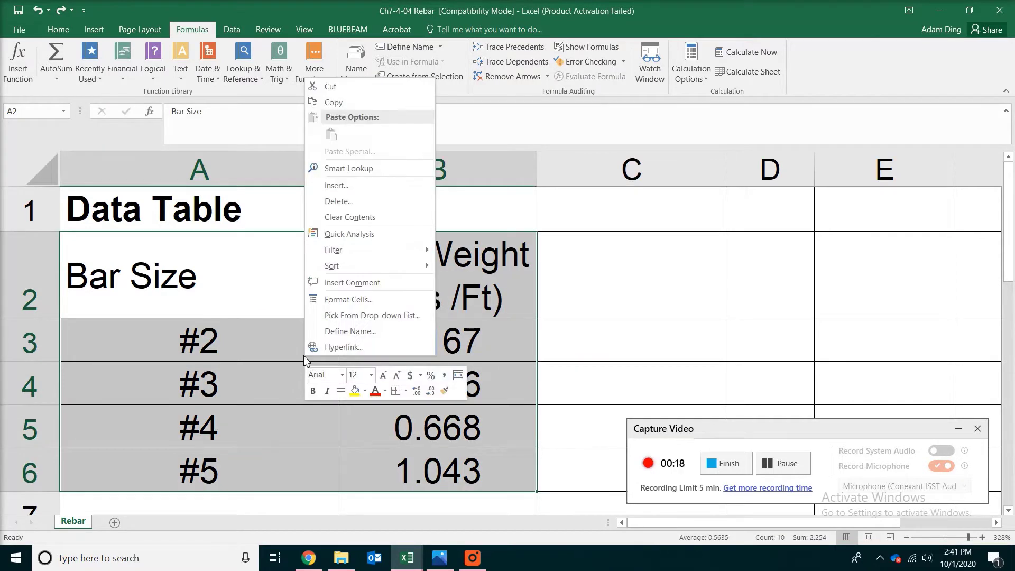
click(346, 332)
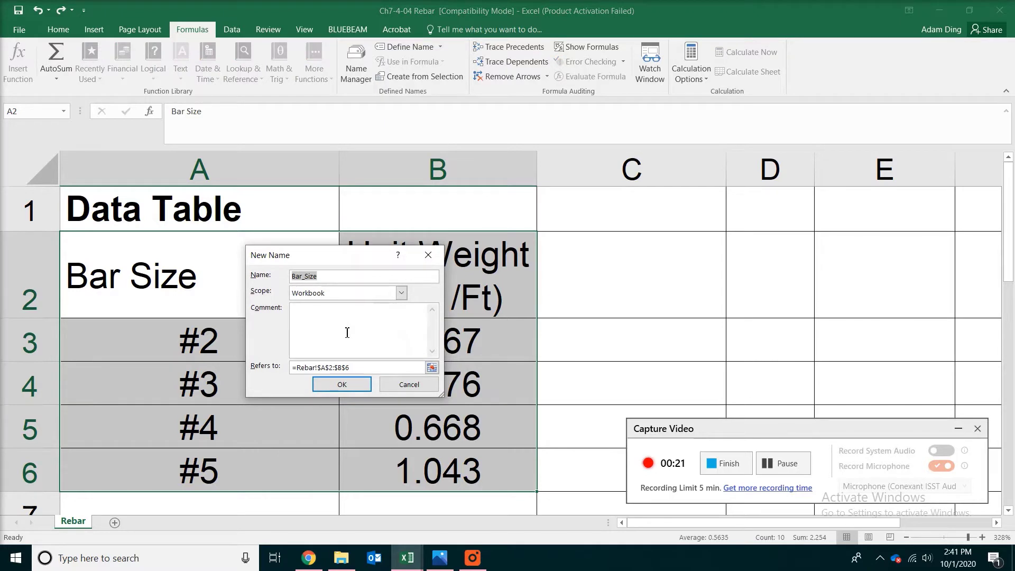
text(RebarWeight)
click(341, 384)
click(63, 111)
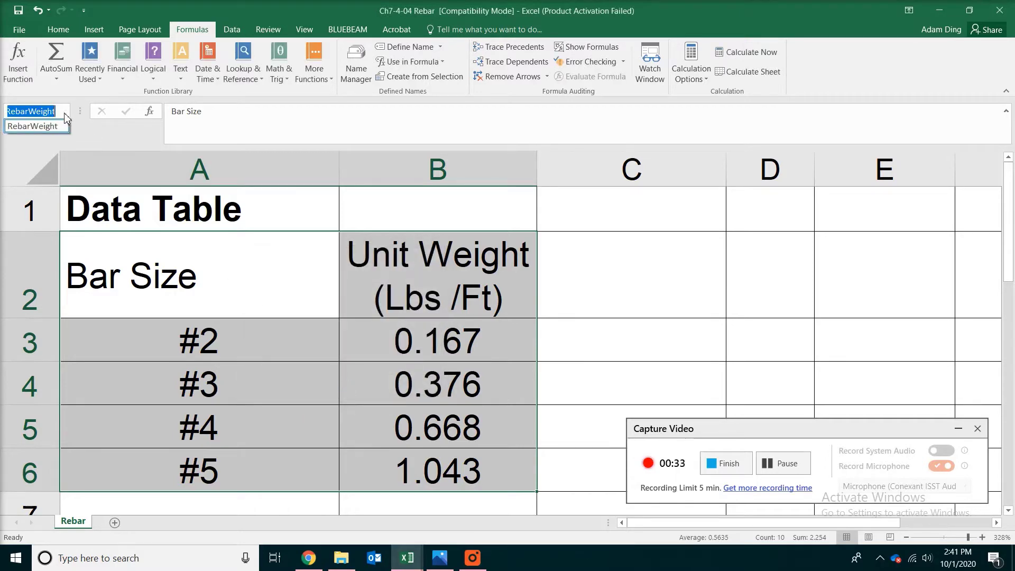
click(37, 126)
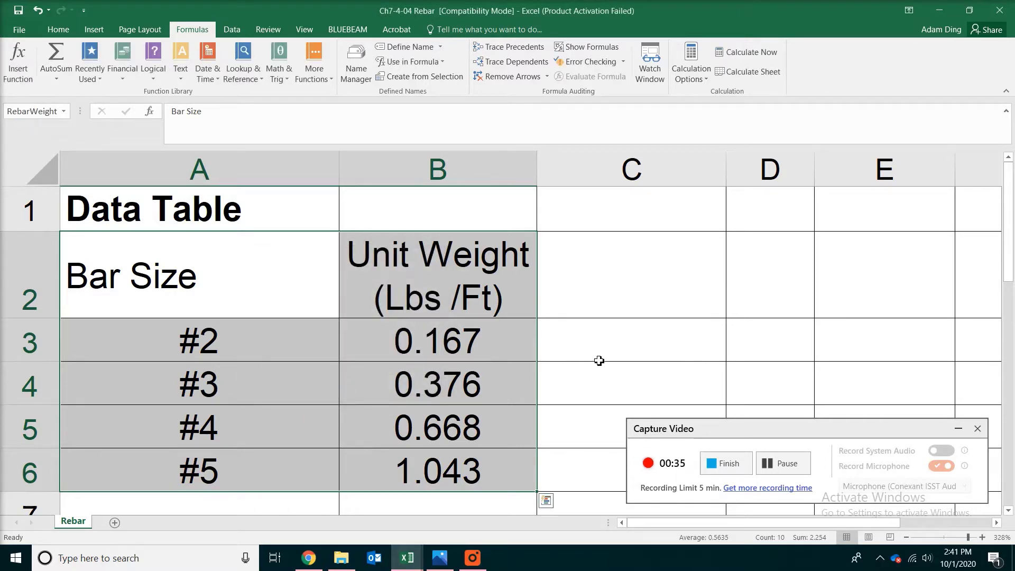
click(785, 465)
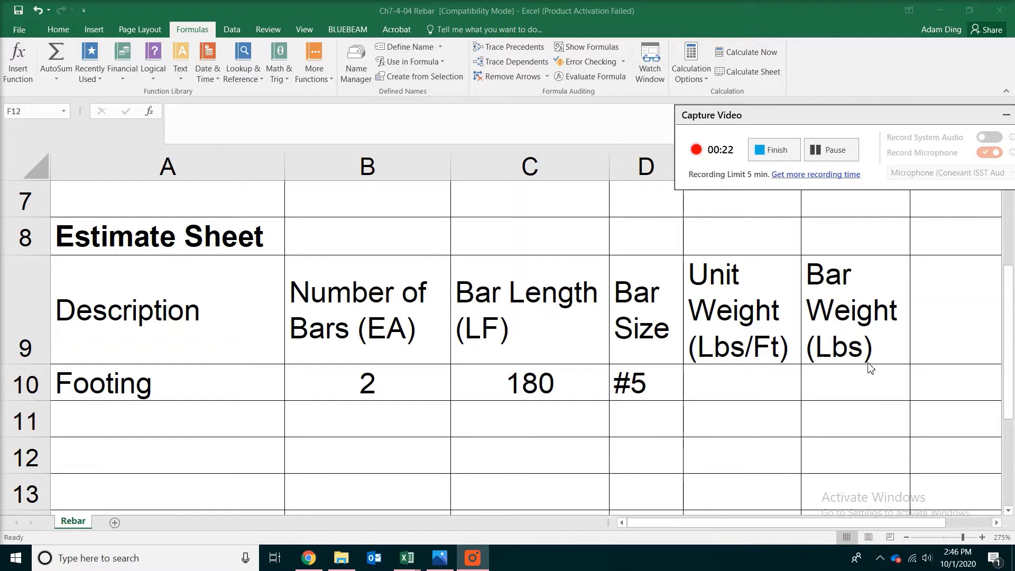
Enter =LOOKUP(D10, RebarWeight) in E10 so the Footing unit weight shows 1.043
click(722, 389)
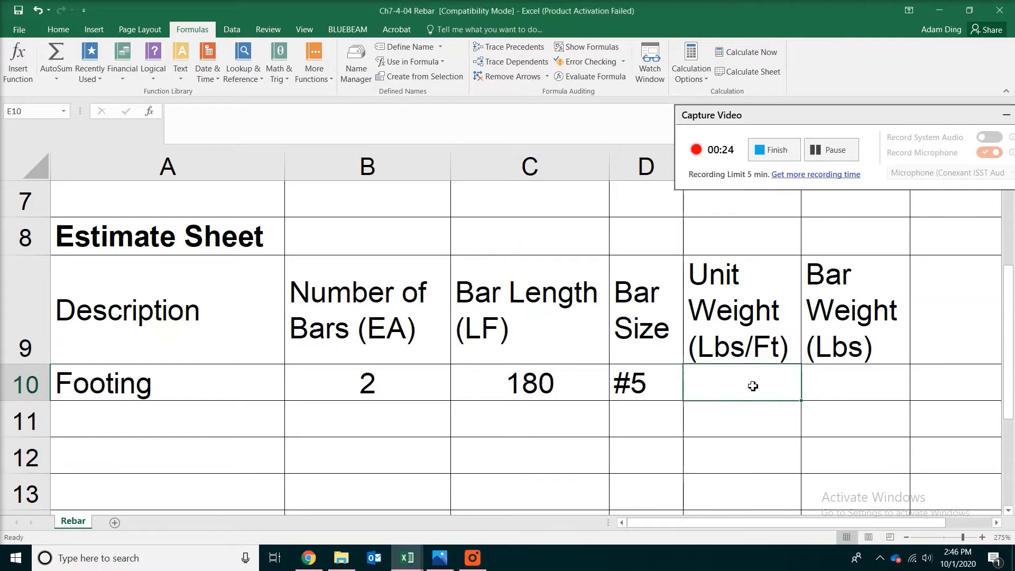
text(=)
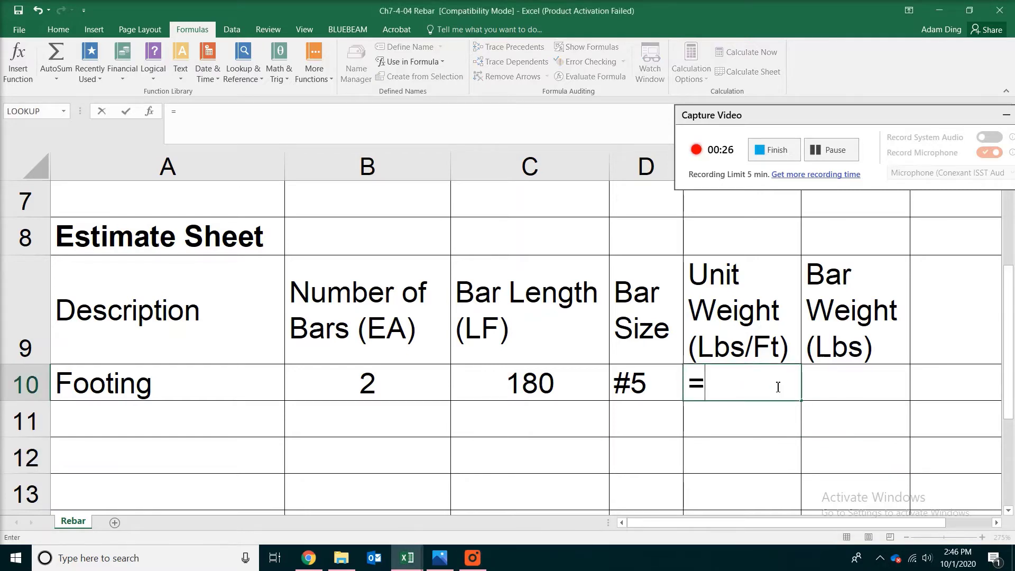
text(lo)
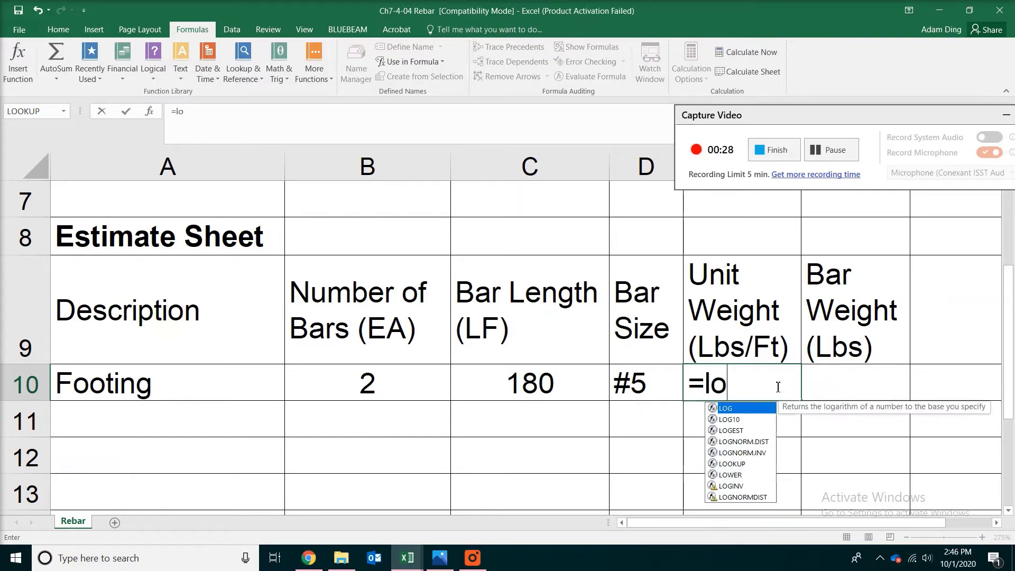
text(okup()
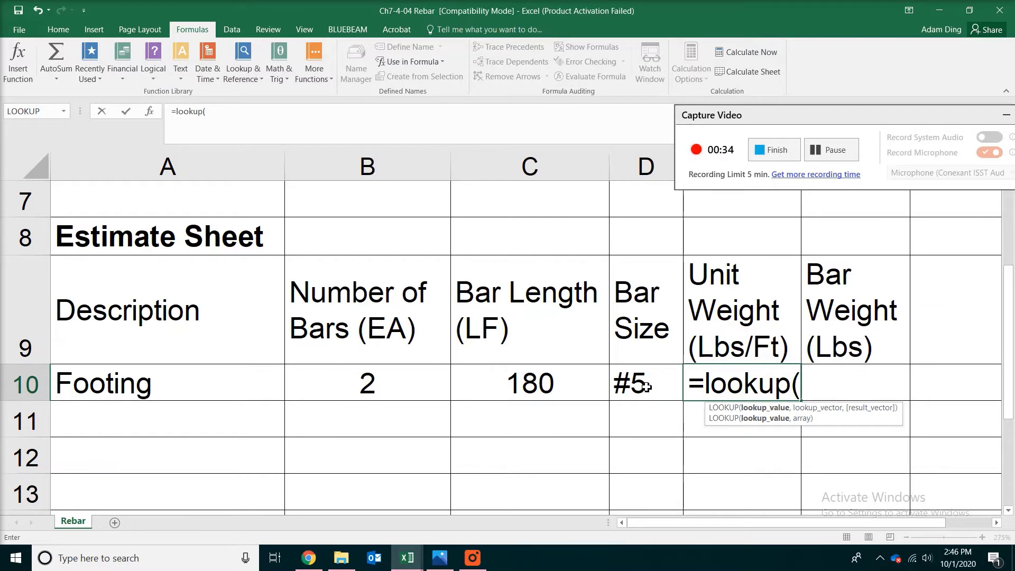
click(646, 386)
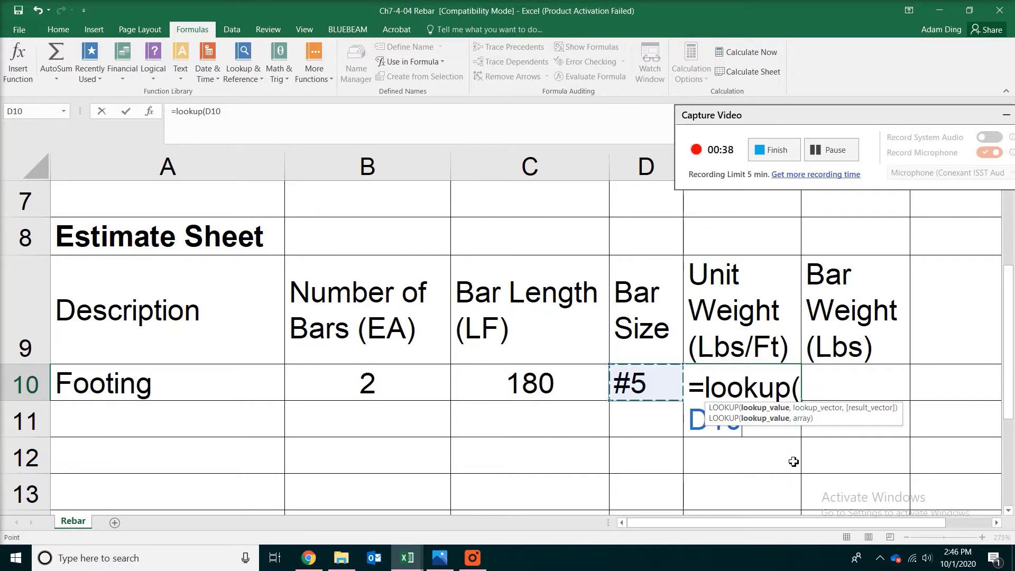
text(,)
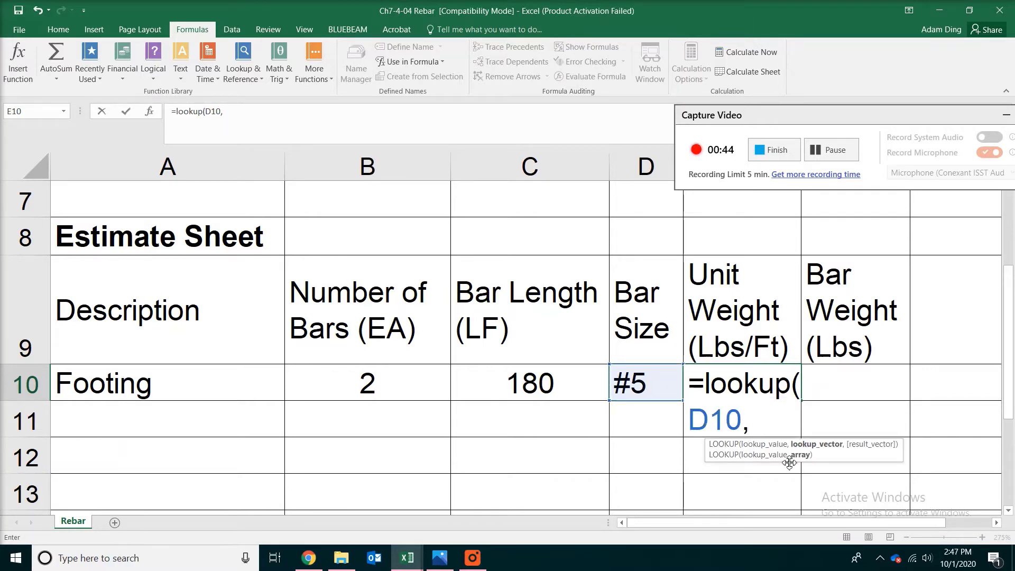
text( reba)
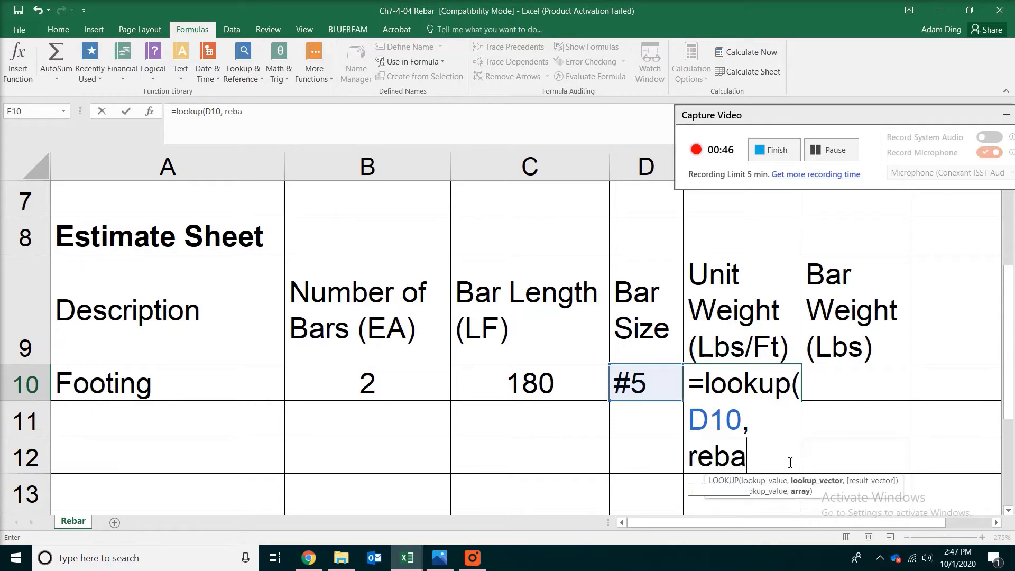
text(rweight)
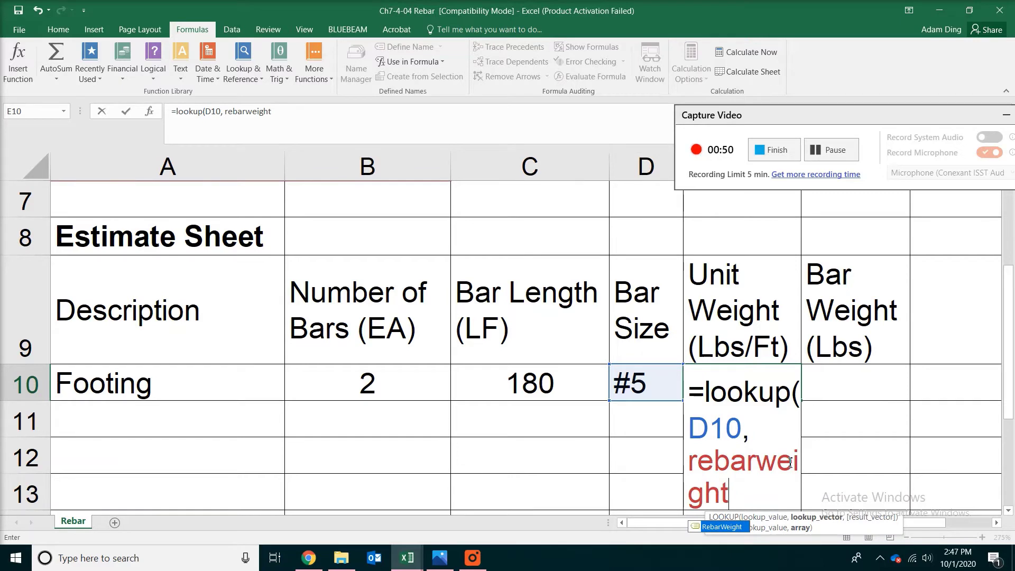
text())
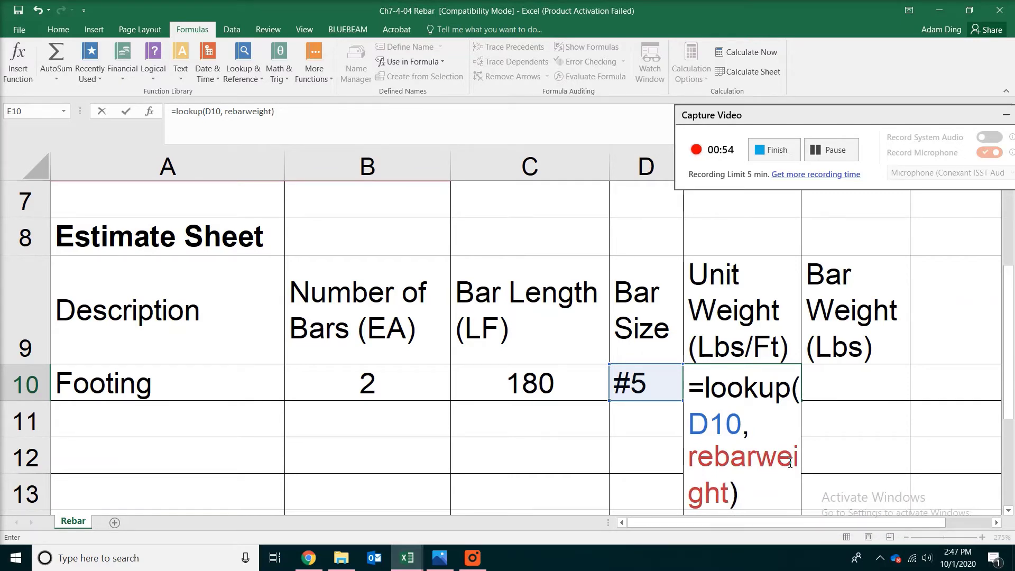
key(Return)
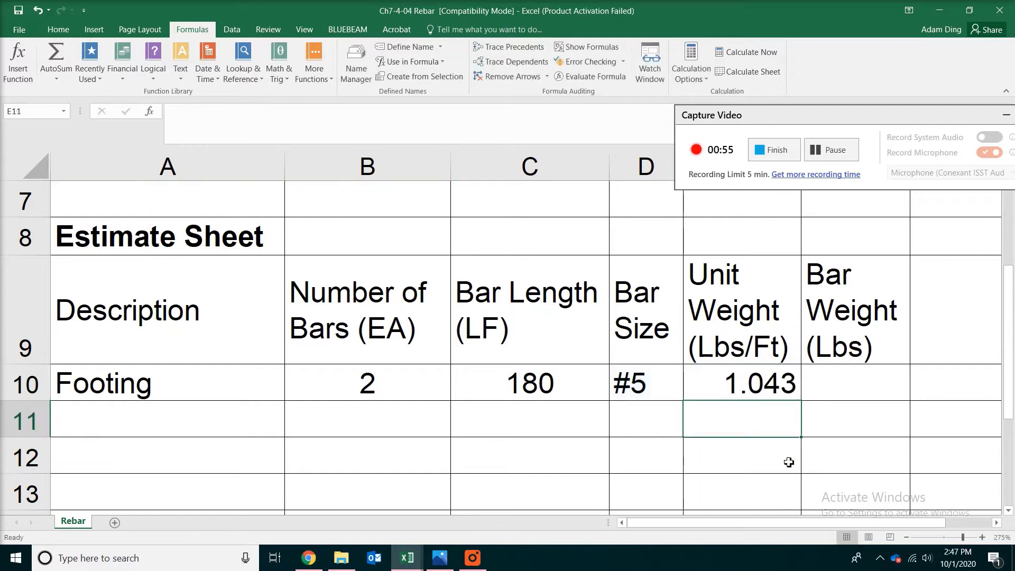
click(773, 384)
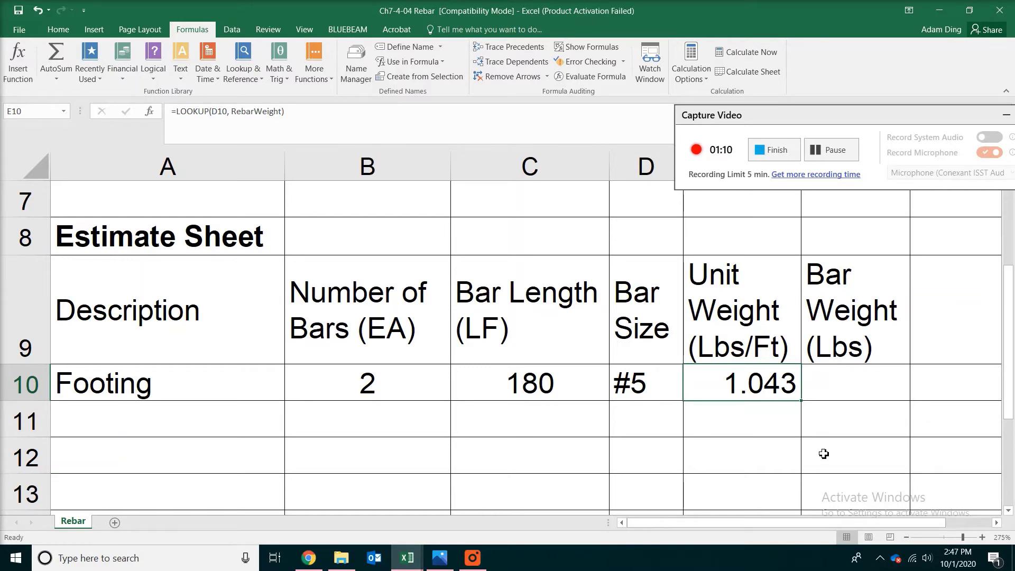
scroll(822, 454, down, 1)
scroll(812, 212, up, 1)
scroll(808, 229, up, 1)
Enter =B10*C10*E10 in F10 for a Footing bar weight of 375.48 Lbs
scroll(842, 325, down, 1)
click(840, 381)
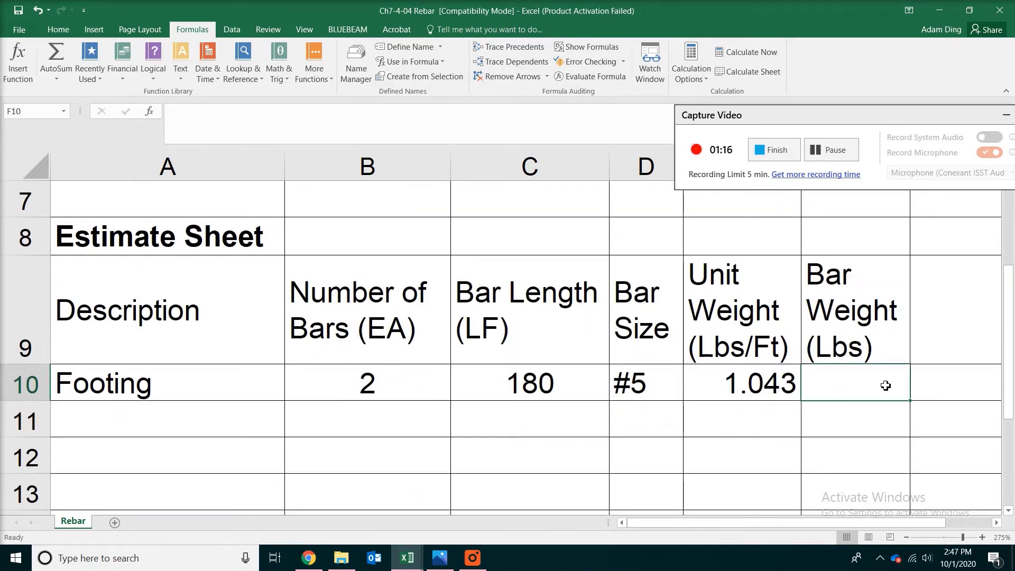
text(=)
click(367, 383)
text(*)
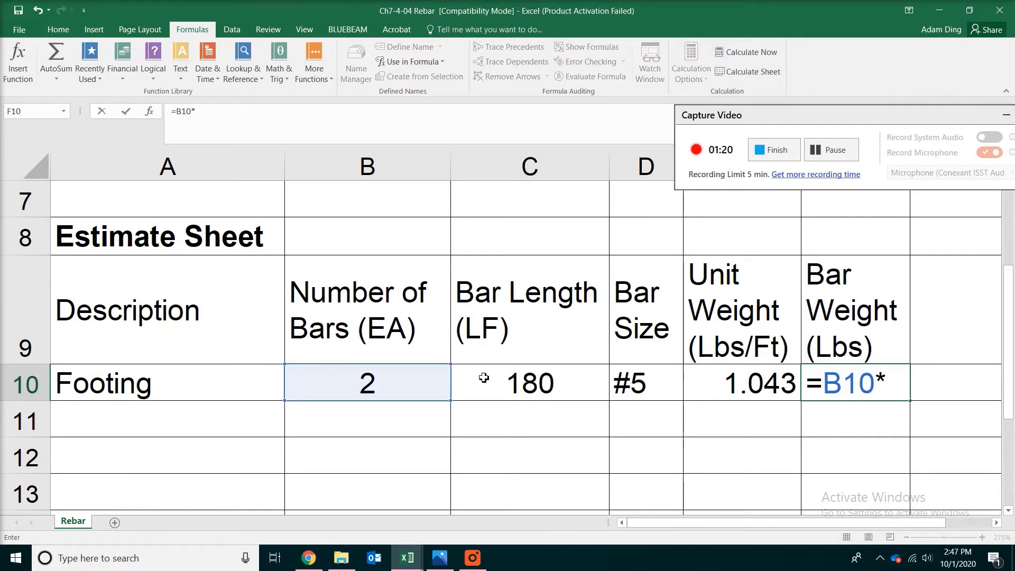
click(520, 382)
text(*)
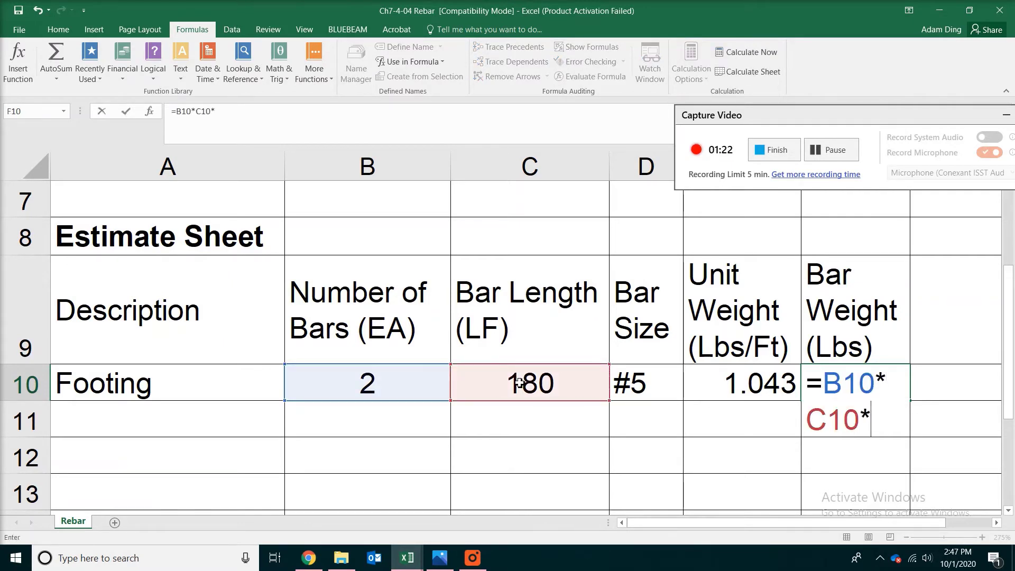
click(740, 383)
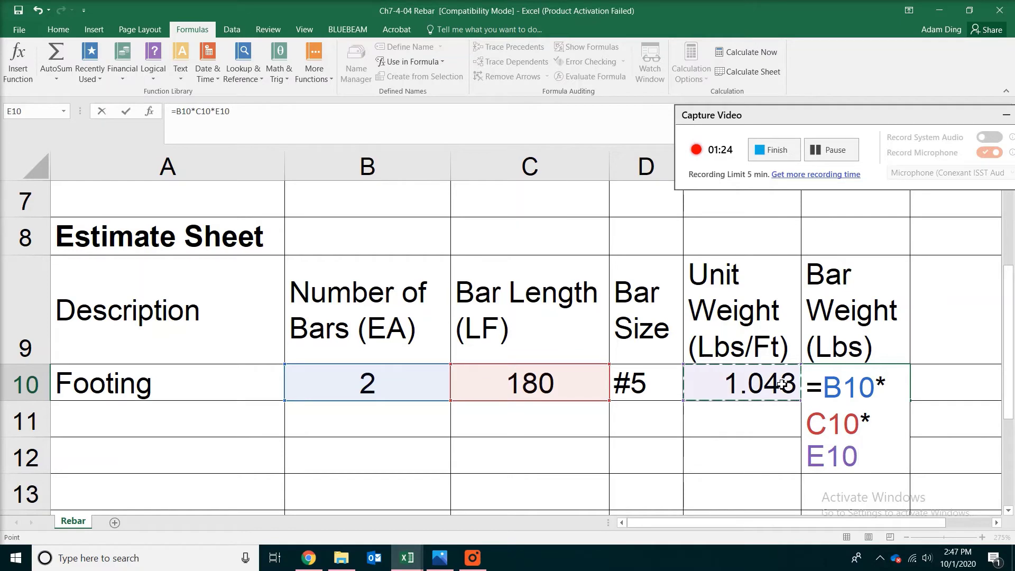
key(ctrl+Return)
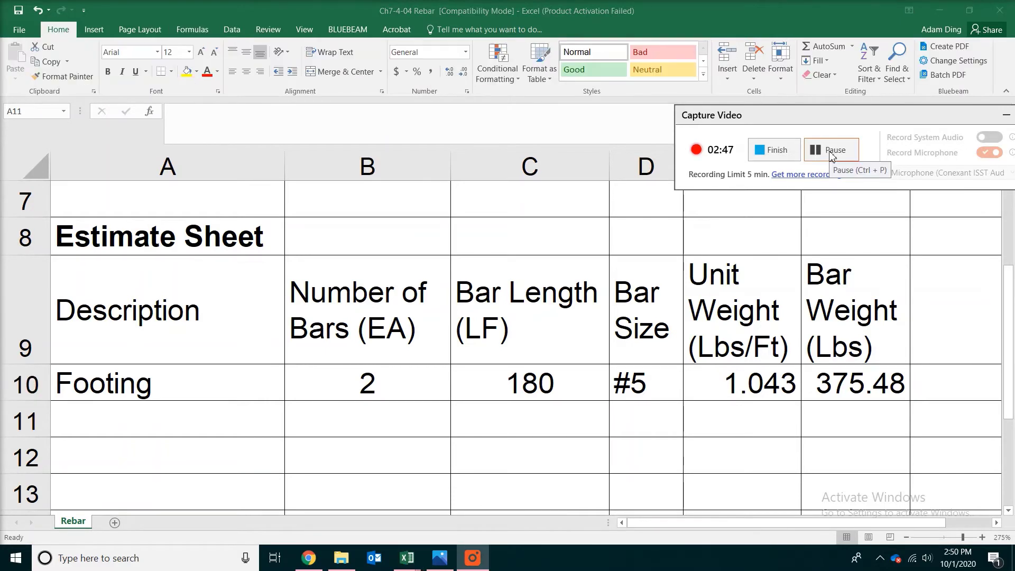
Change D10's bar size to #4 and check E10 and F10 update to 0.668 and 240.48
click(653, 388)
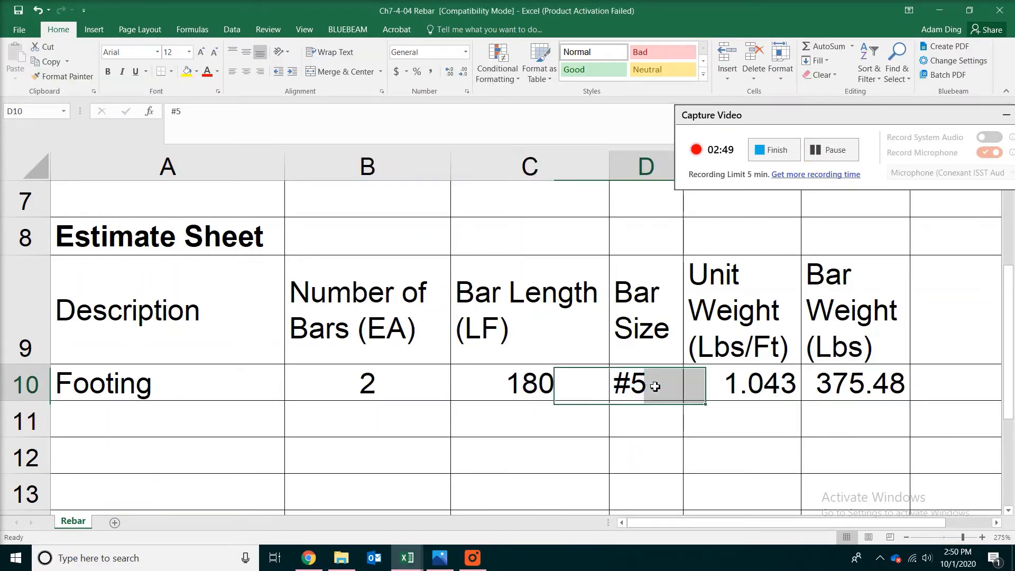
double_click(663, 385)
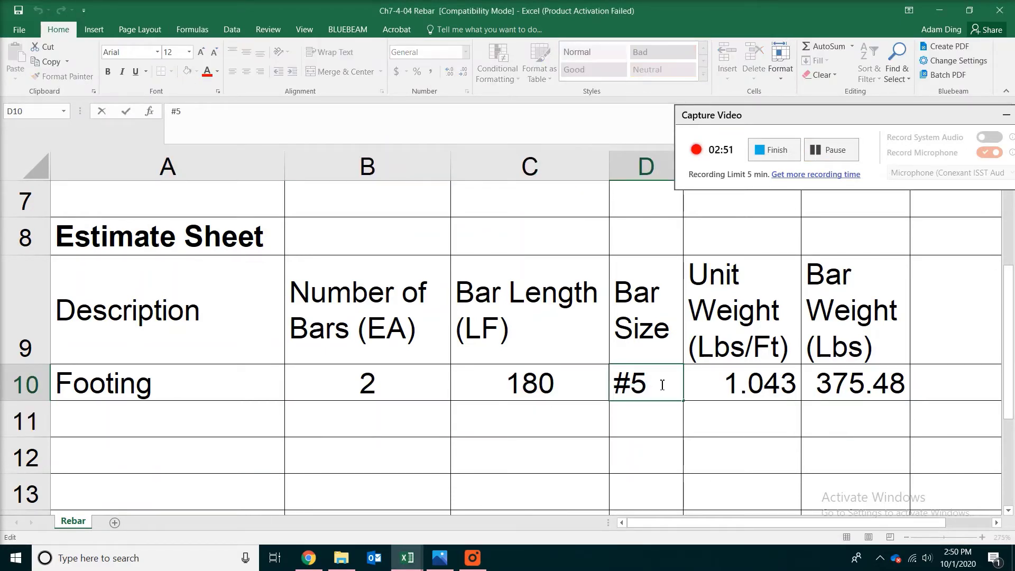
key(BackSpace)
text(4)
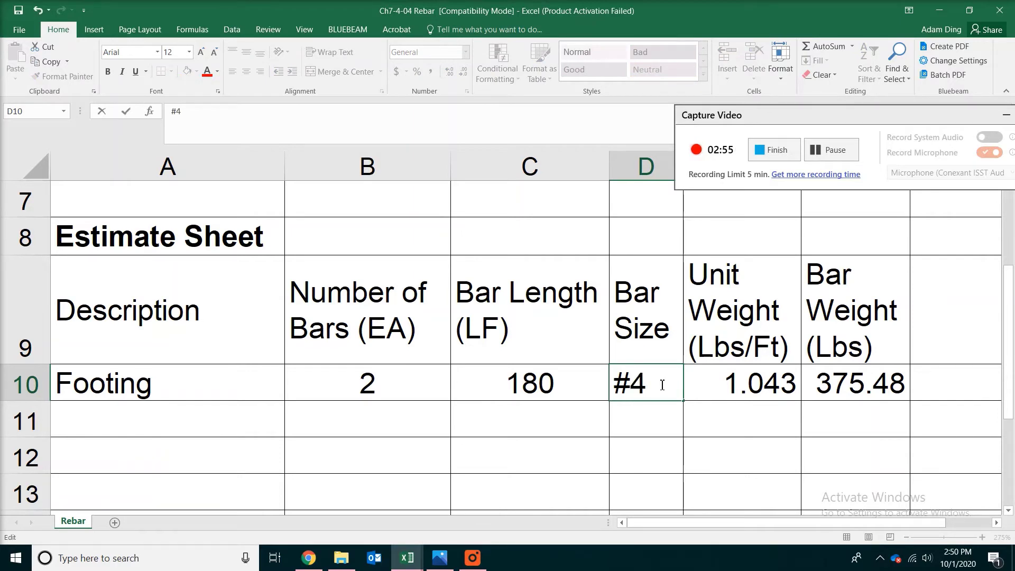
key(Return)
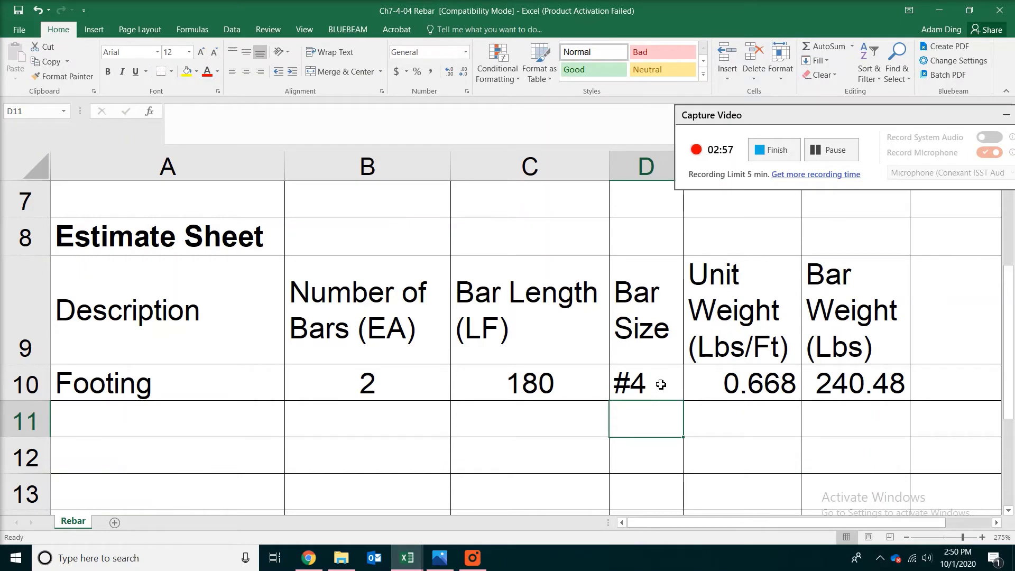
click(729, 381)
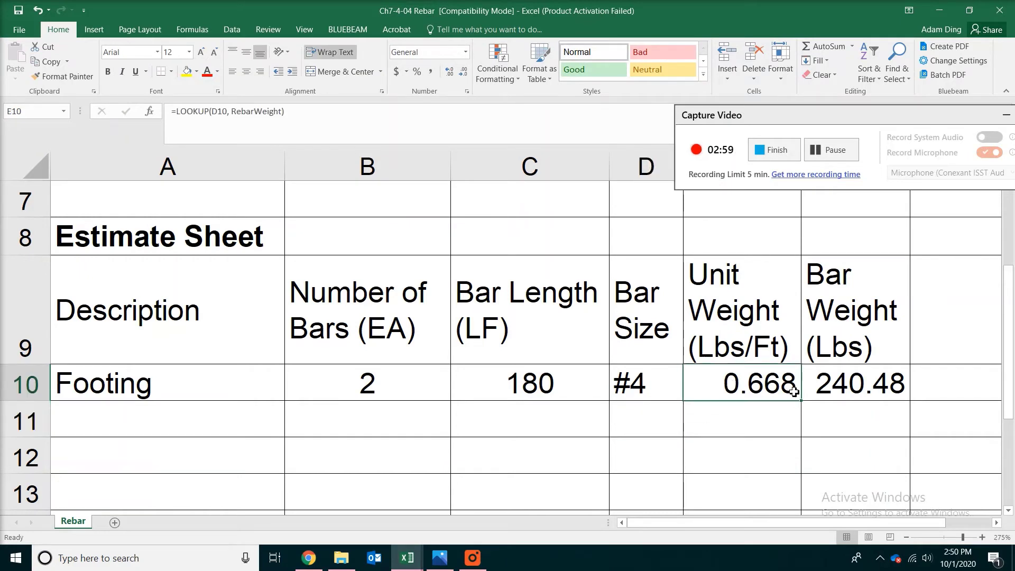
click(851, 386)
click(835, 150)
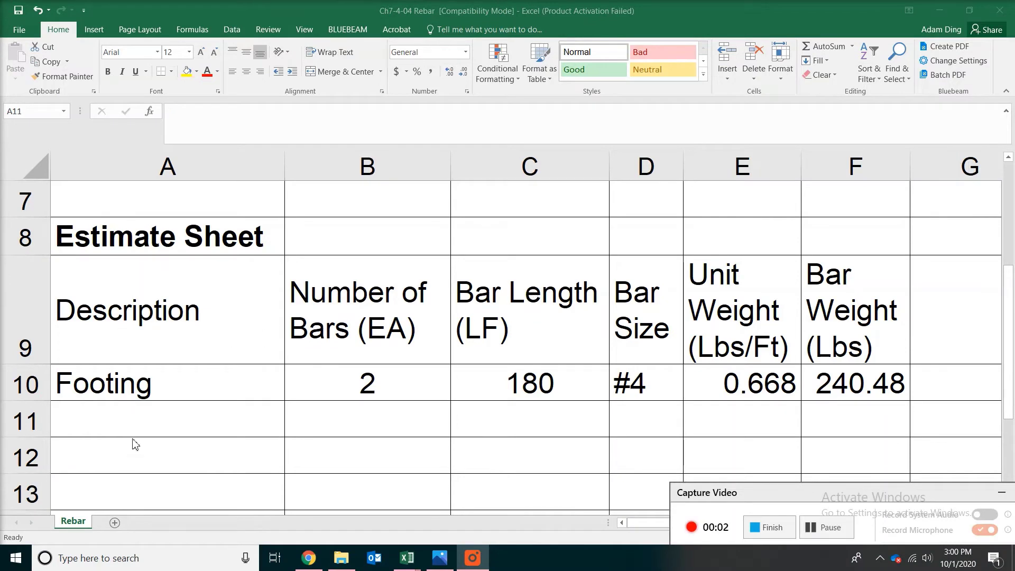
Copy the Footing label from A10 down into A11
click(147, 422)
click(193, 385)
drag(286, 401, 292, 437)
Fill row 11 with 3 bars, 100 LF bar length and bar size #3
click(416, 426)
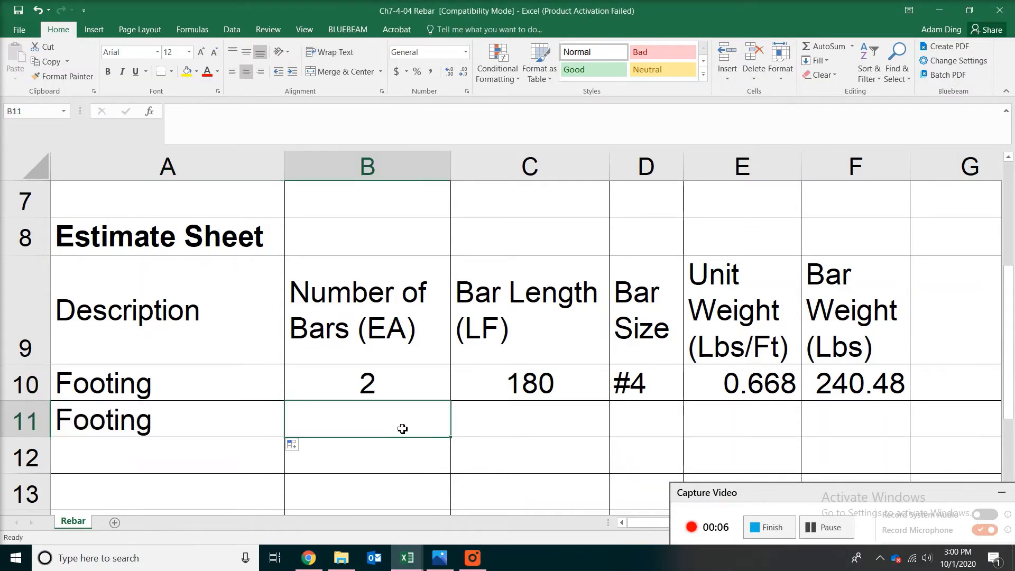
text(3)
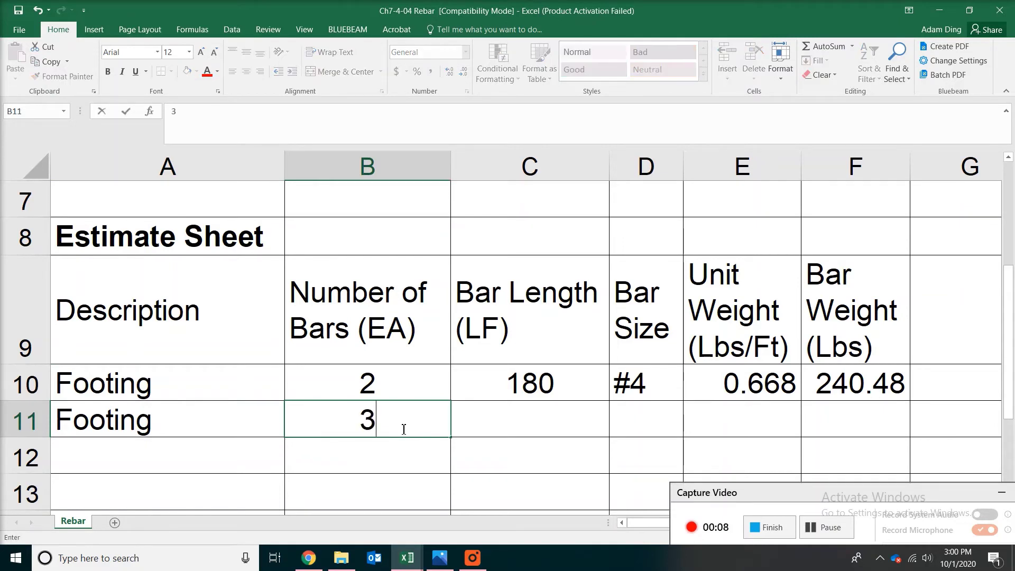
click(490, 409)
text(100)
click(639, 413)
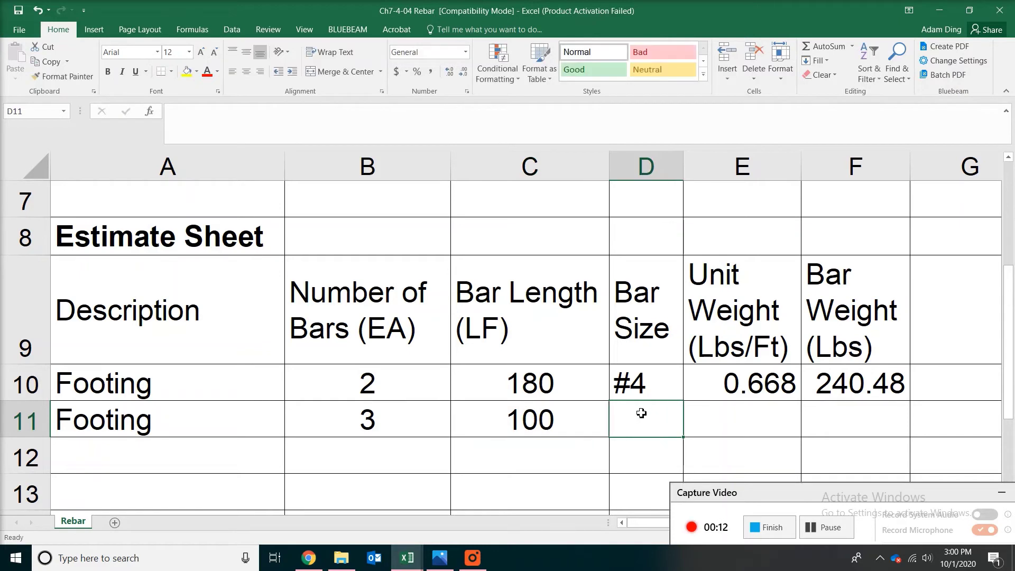
click(670, 380)
click(659, 419)
text(#)
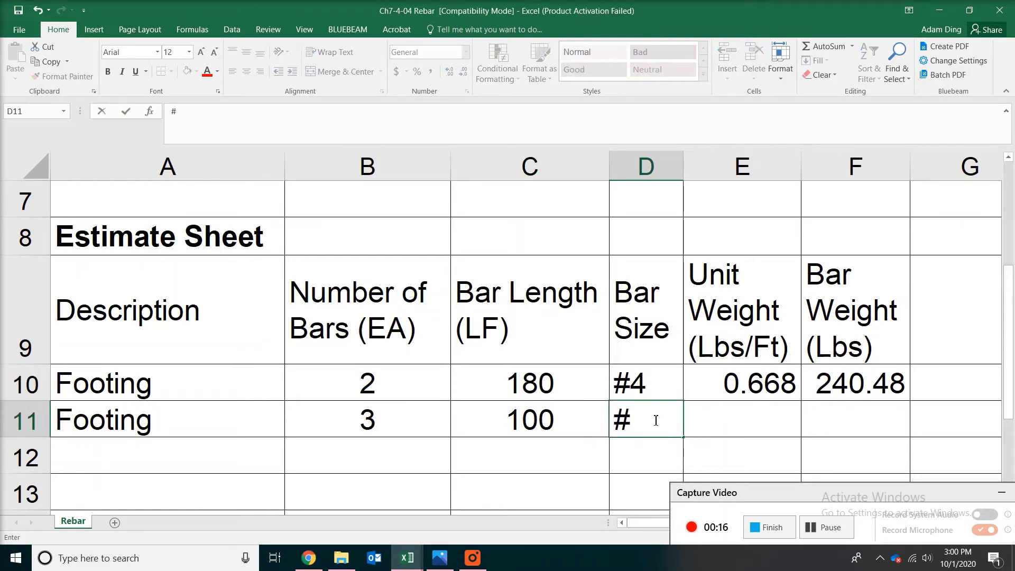
text(3)
key(Return)
Fill the E10:F10 weight formulas down to row 11, giving 0.376 and 112.8
click(739, 385)
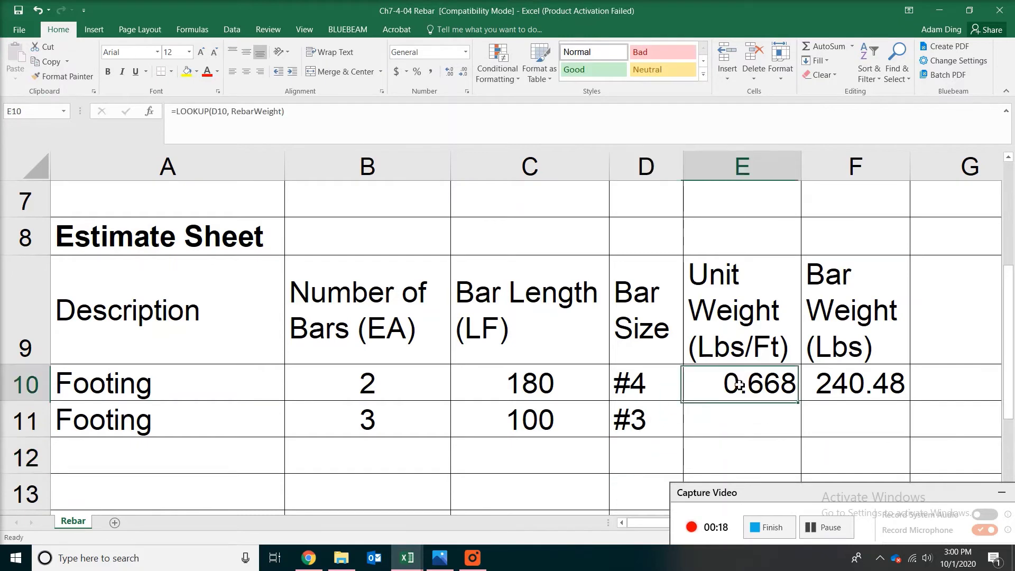
drag(739, 385, 825, 391)
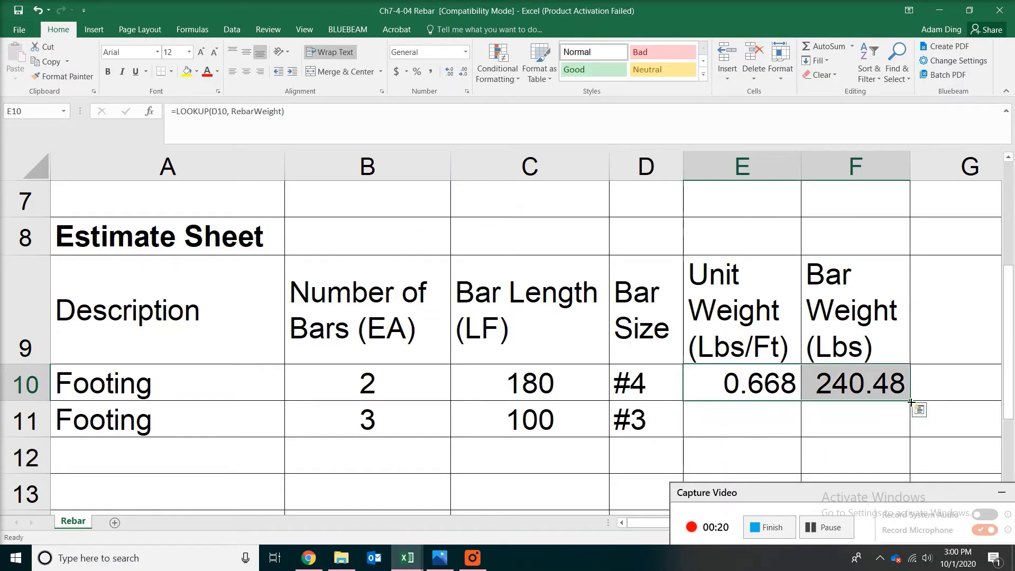
drag(911, 401, 907, 432)
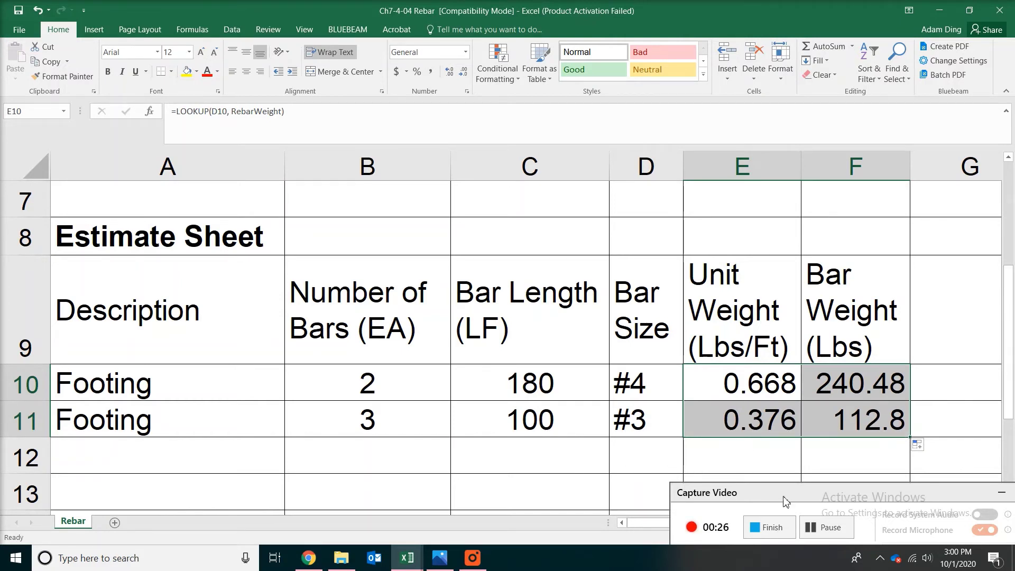
click(812, 530)
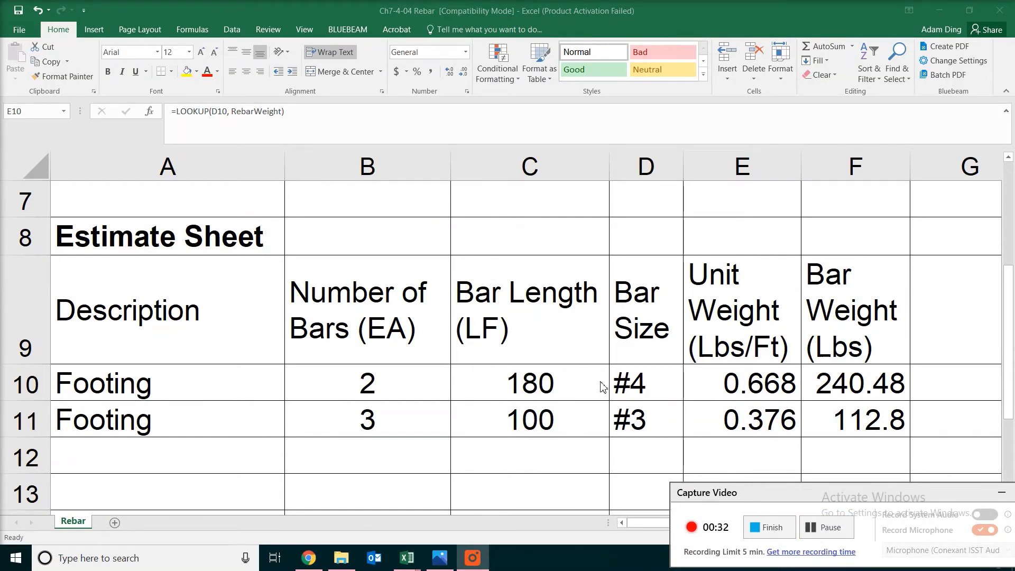
click(1013, 201)
scroll(1011, 205, up, 2)
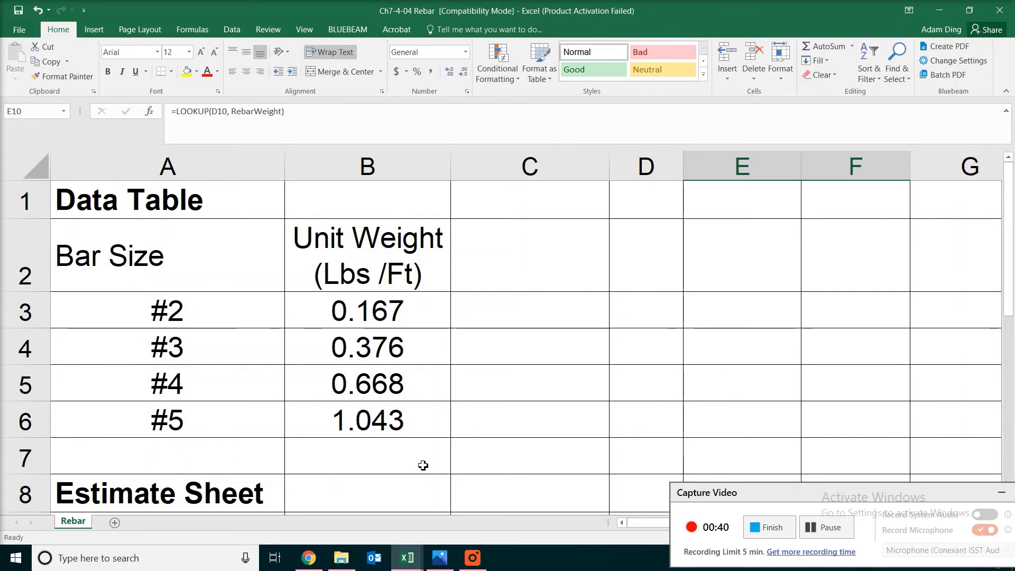
scroll(401, 423, down, 3)
scroll(402, 427, up, 1)
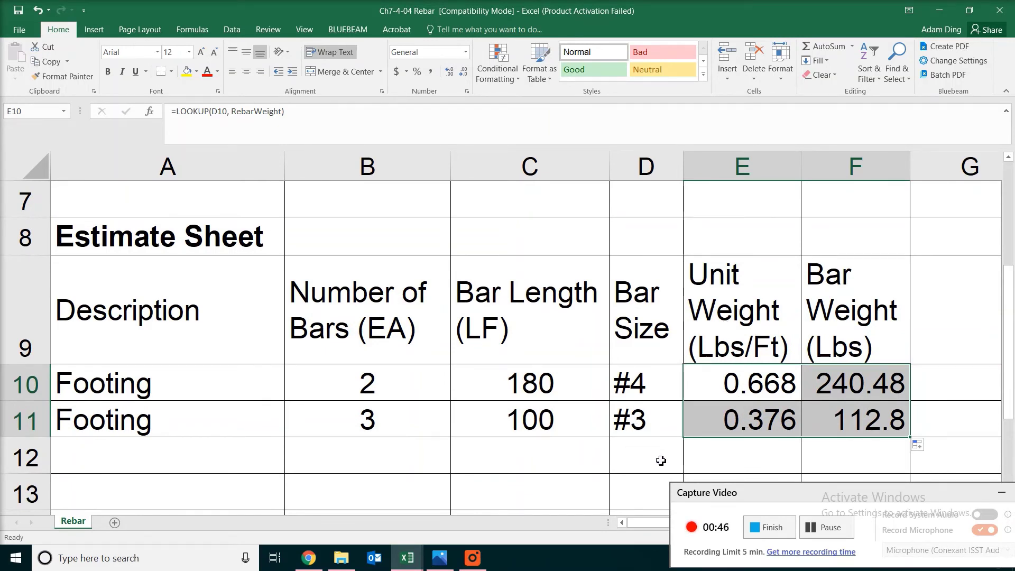
click(827, 527)
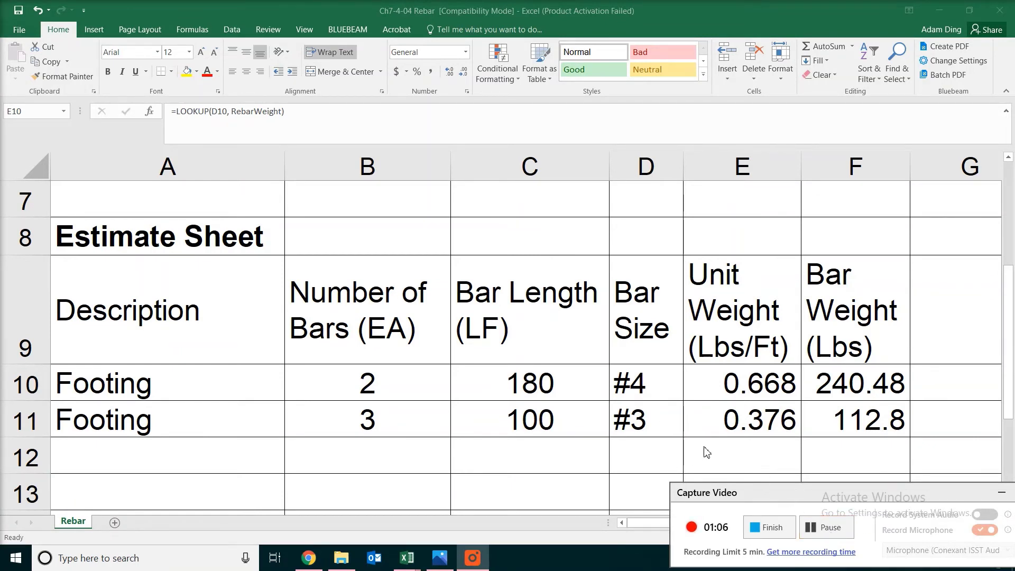
Change D11's bar size to '# 3' so both its weights show #N/A
click(640, 427)
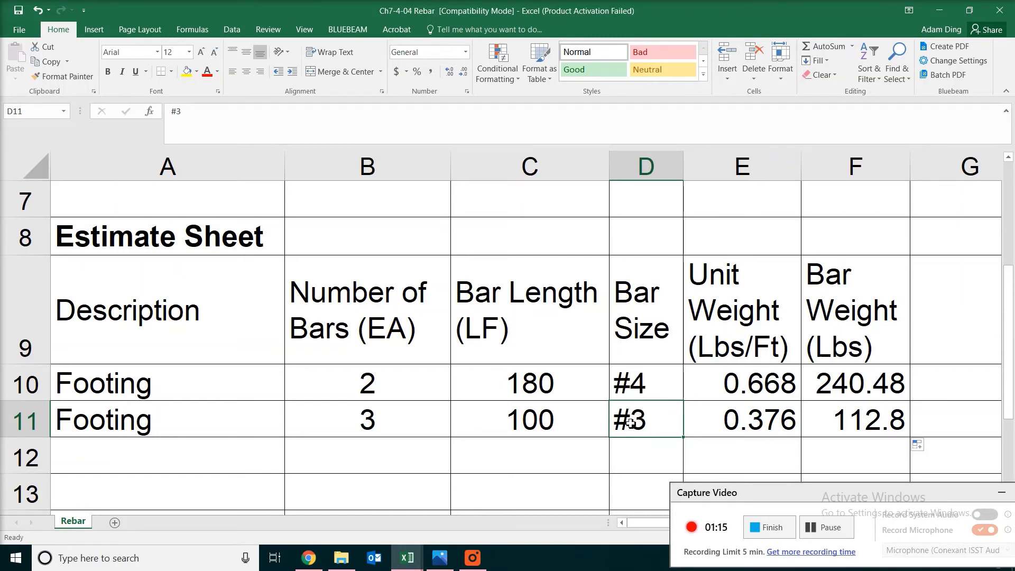
double_click(656, 420)
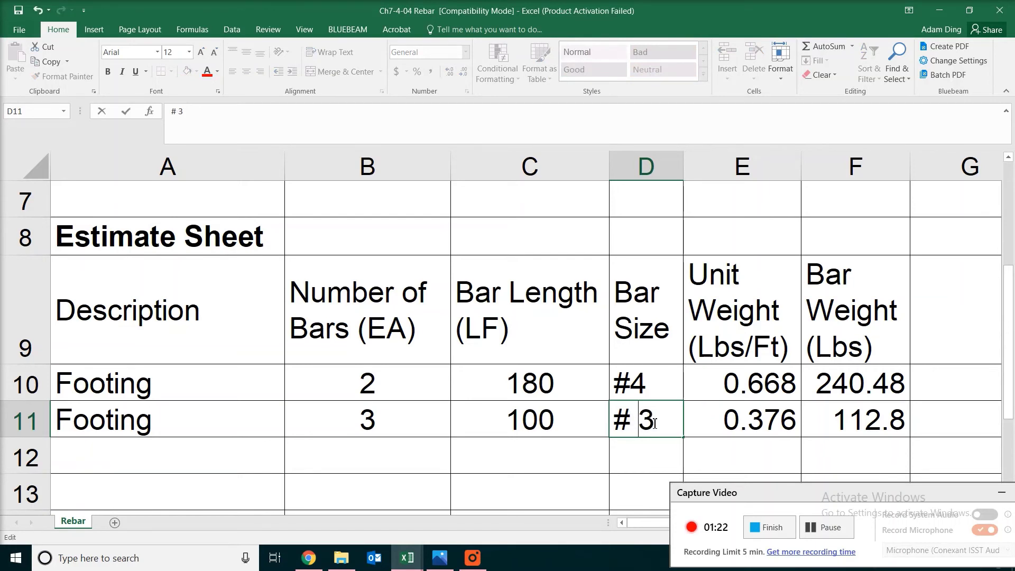
key(ctrl+Return)
key(Return)
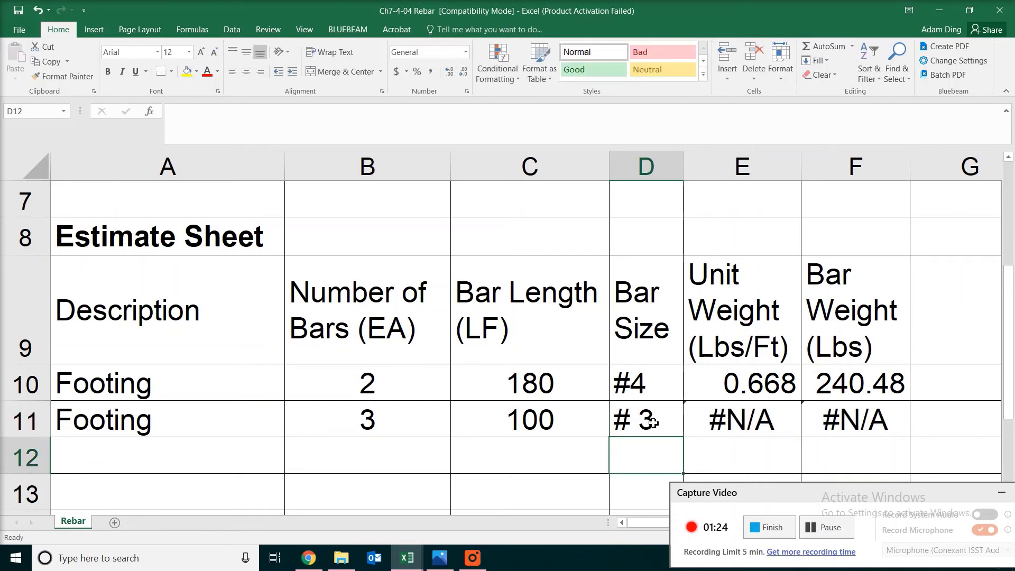
Reopen D11 and delete the space from '# 3'
double_click(649, 423)
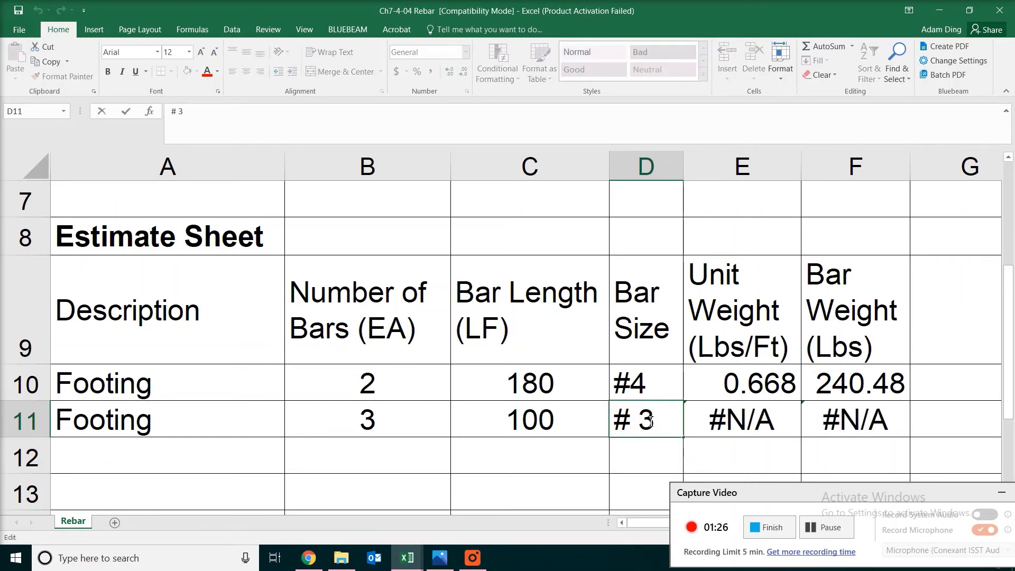
key(Left)
key(BackSpace)
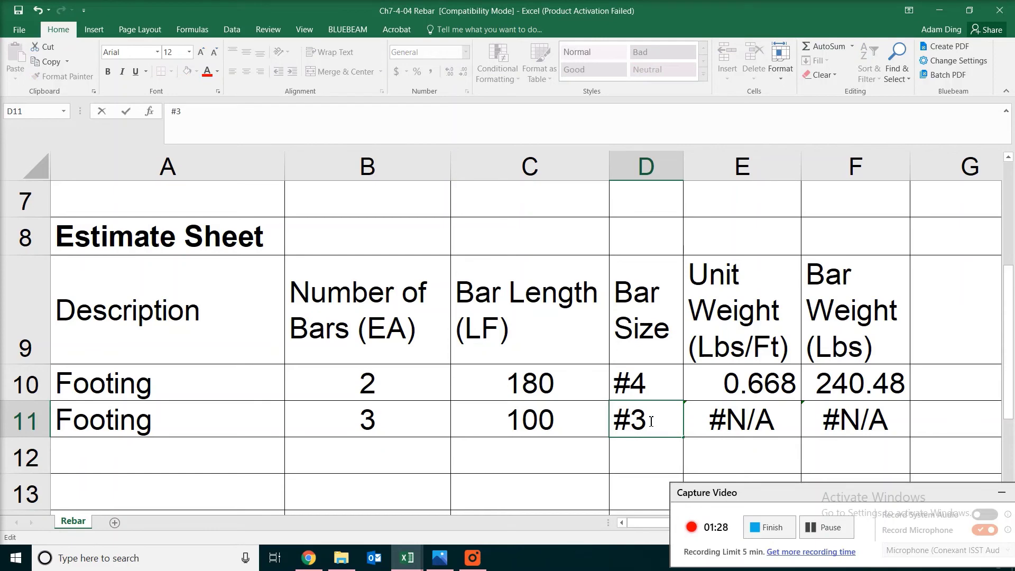
Commit D11 as '#3' and scroll to review the data table
click(678, 376)
scroll(615, 371, up, 2)
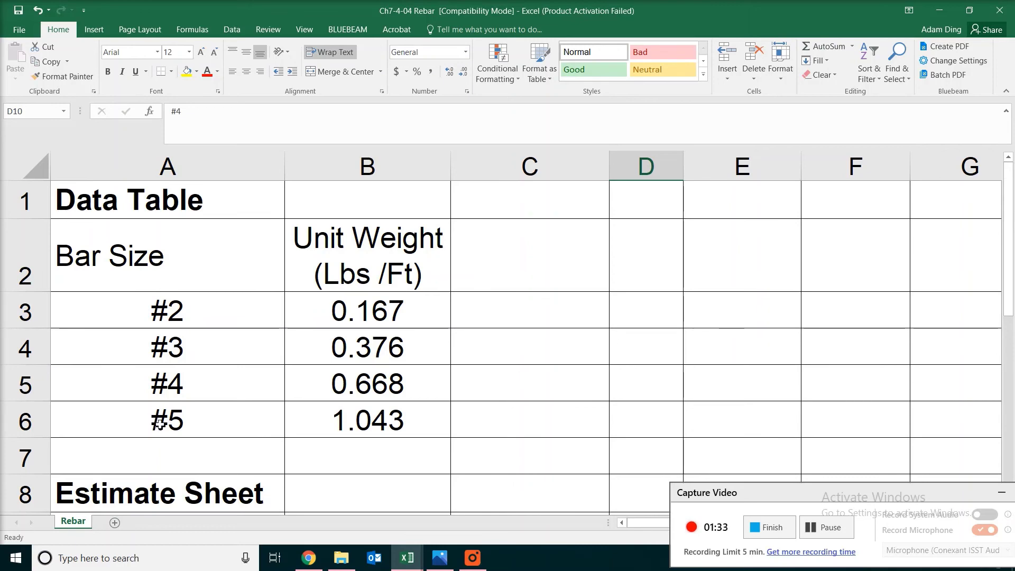
scroll(290, 380, down, 3)
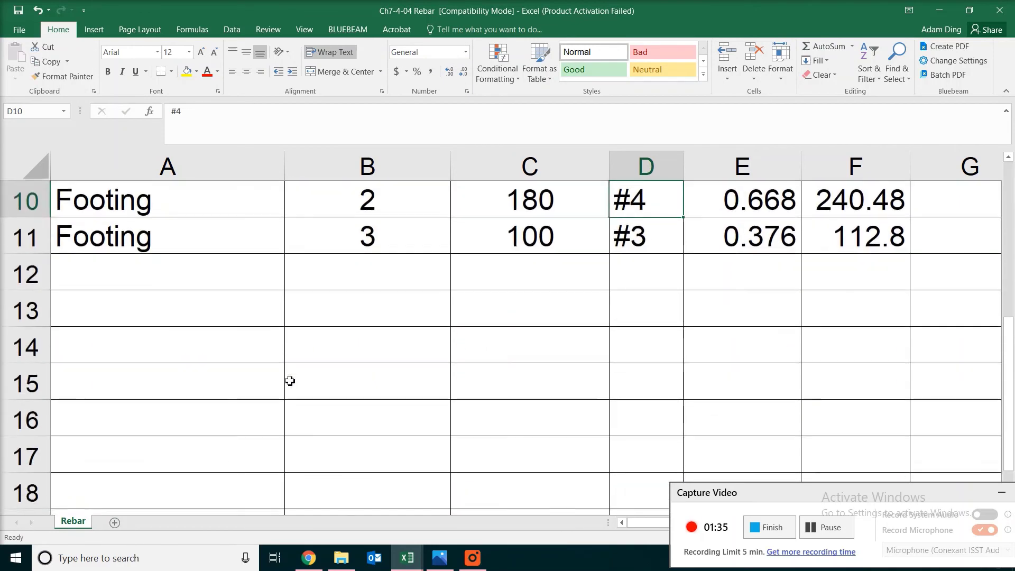
scroll(296, 380, up, 1)
Delete the # from D11 to see #N/A for a bare 3, then undo back to #3
double_click(633, 418)
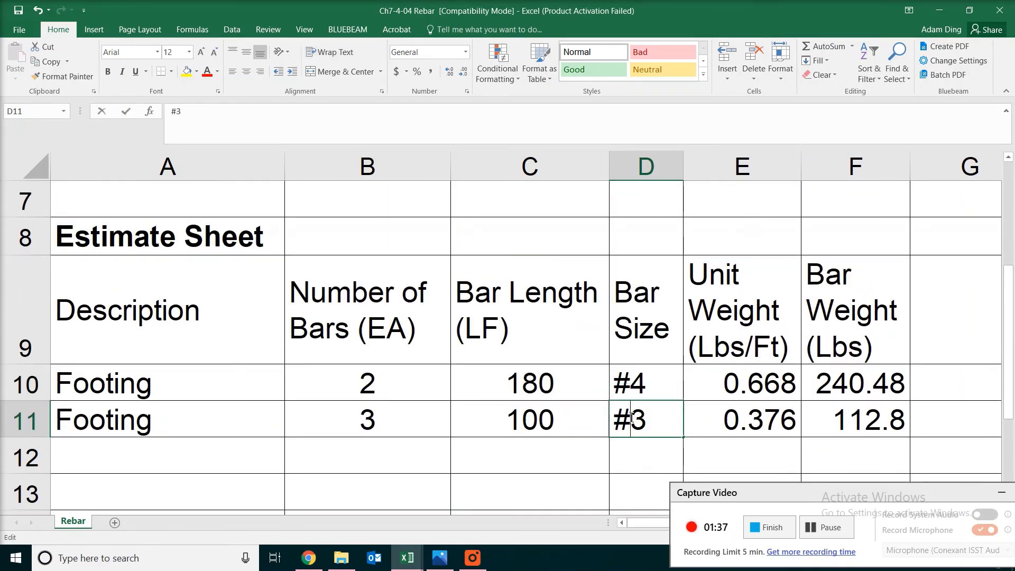
key(BackSpace)
key(Return)
click(643, 417)
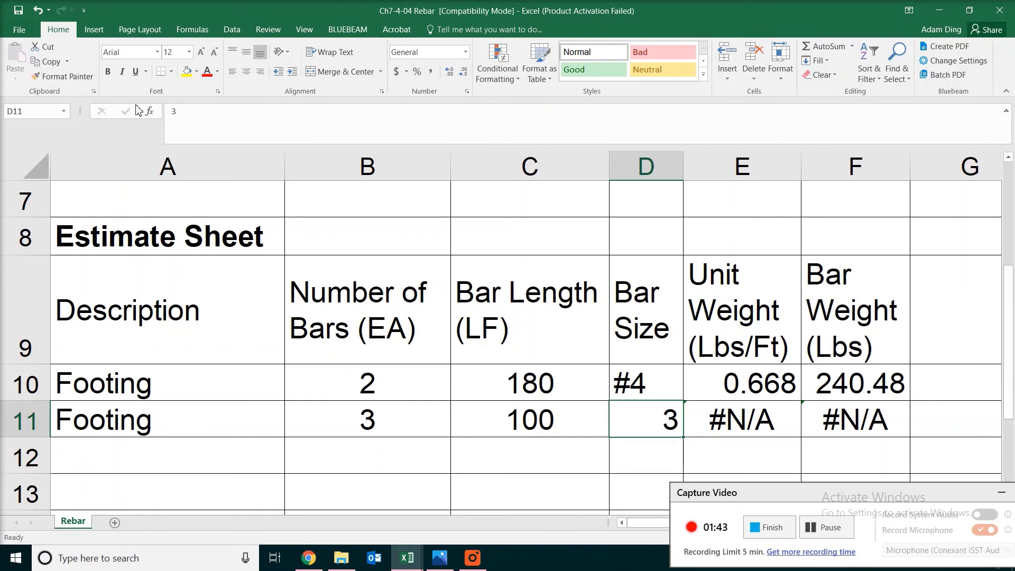
click(37, 10)
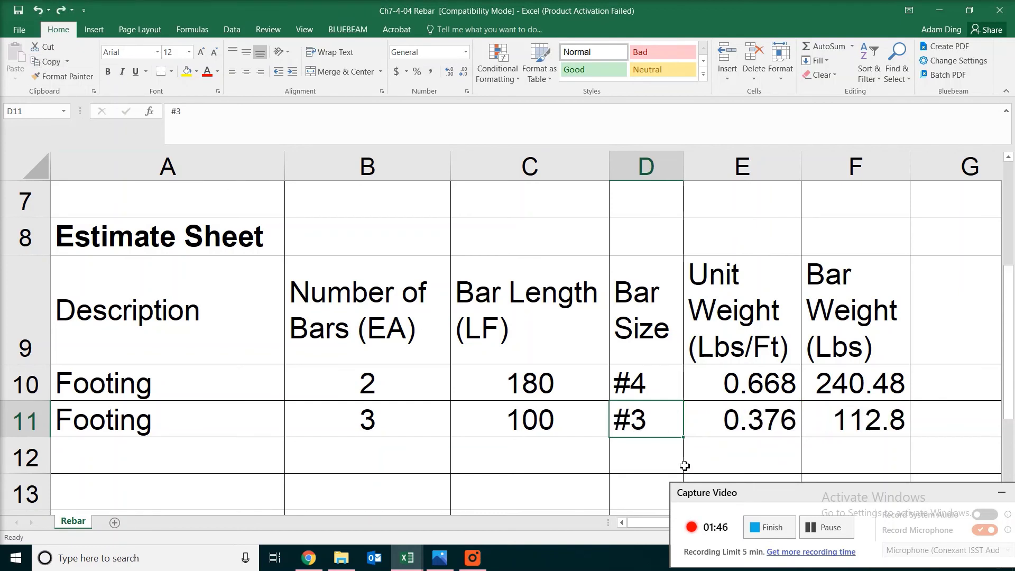
click(822, 528)
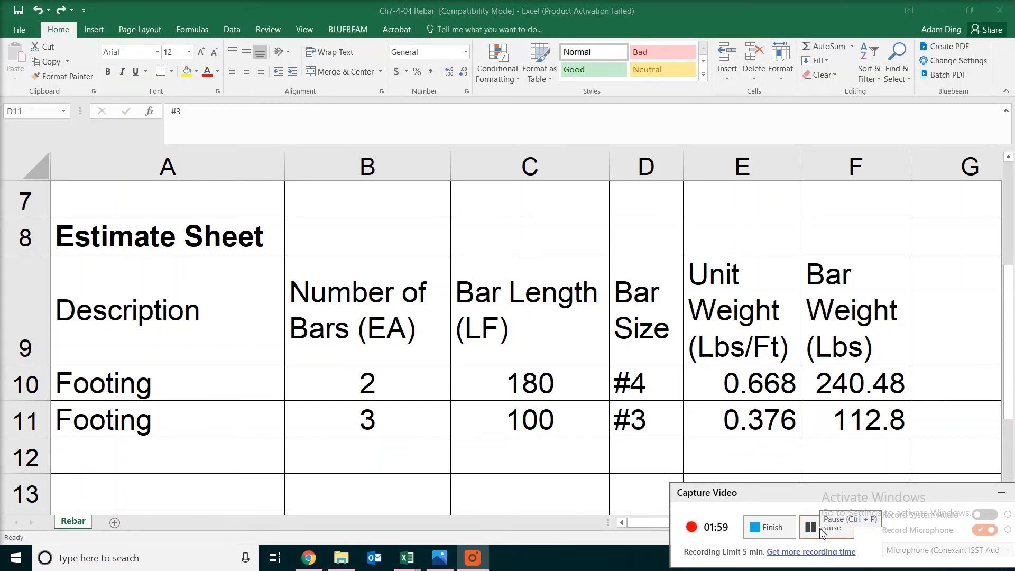